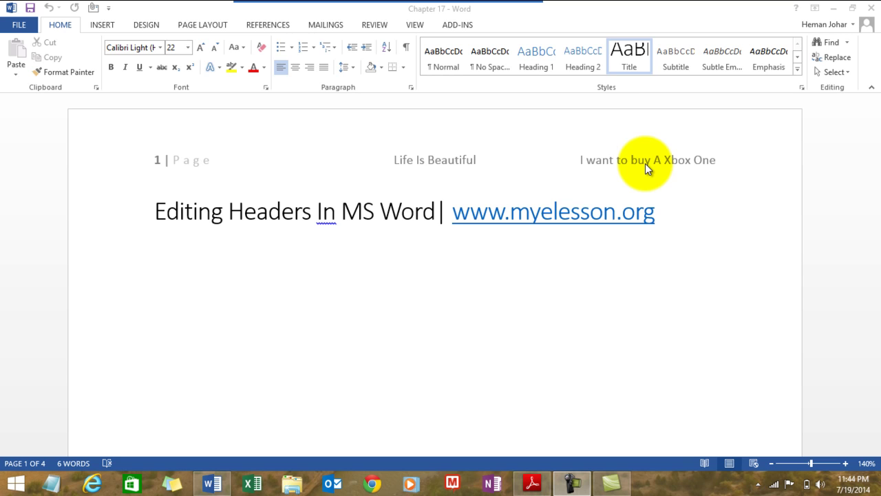
# Step: Open the page header for editing and look over the AutoText entries and the picture insertion dialog without inserting anything
pyautogui.doubleClick(444, 163)
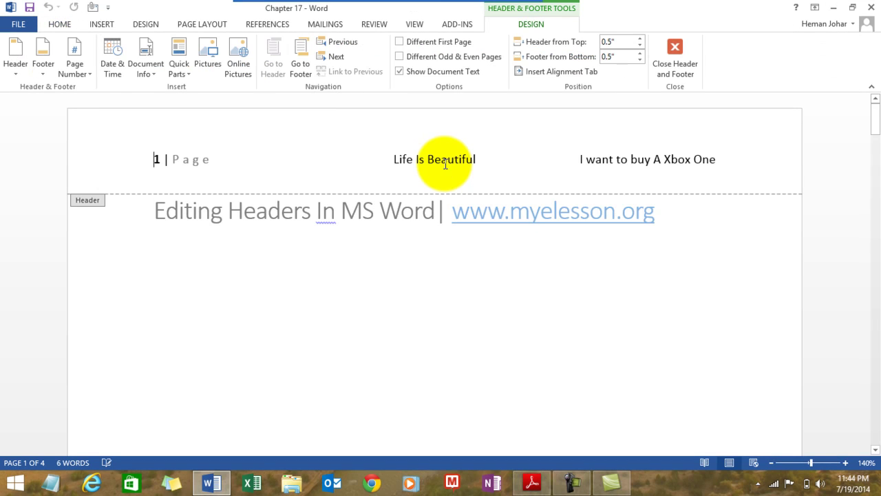
pyautogui.click(184, 64)
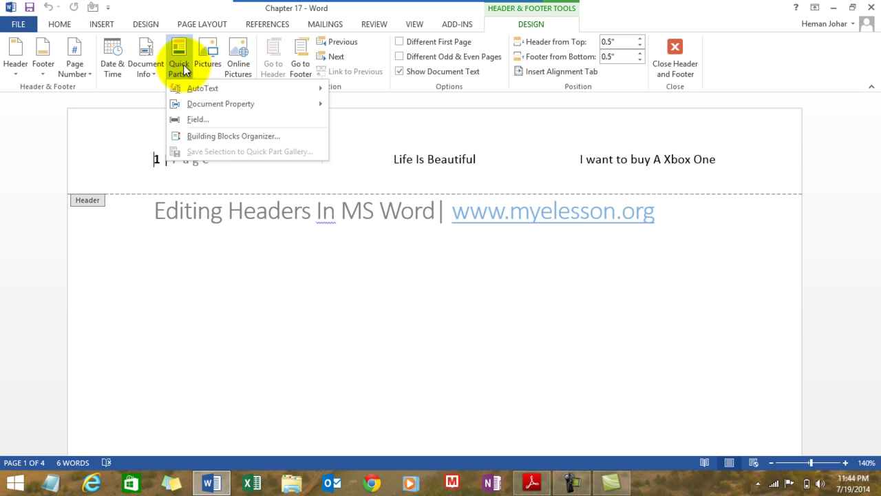
pyautogui.moveTo(202, 88)
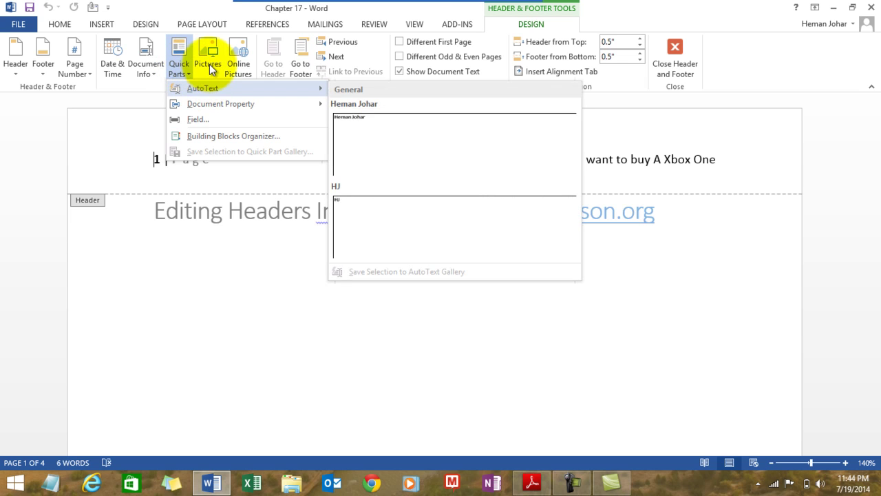
pyautogui.click(210, 64)
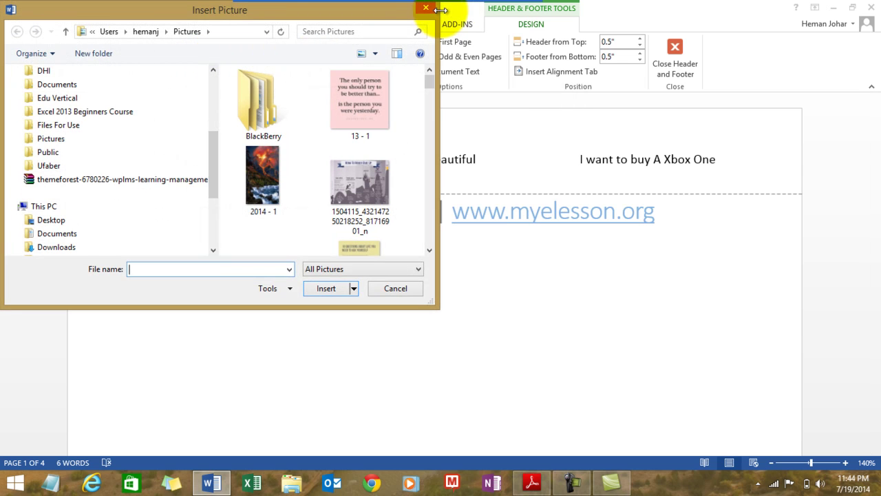
pyautogui.click(425, 8)
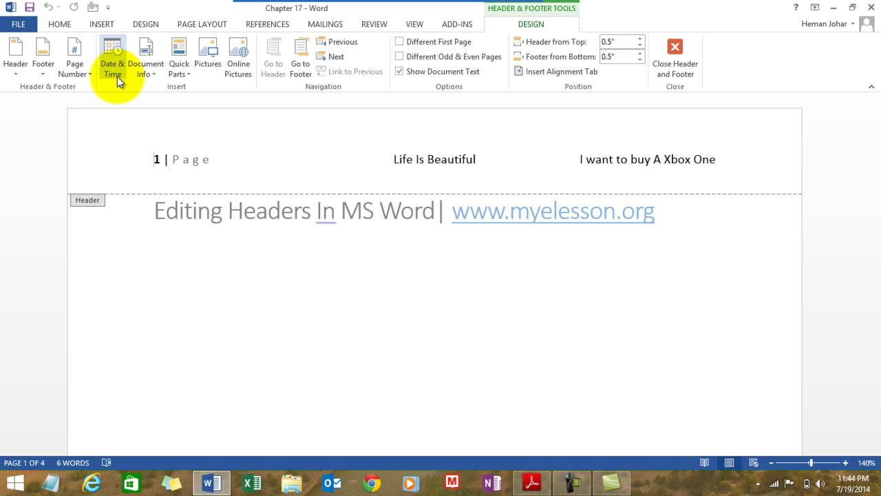
# Step: Try replacing the header text "Life Is Beautiful" with an automatically updating date and time in the 7/19/2014 11:45 PM format, and undo it
pyautogui.doubleClick(419, 160)
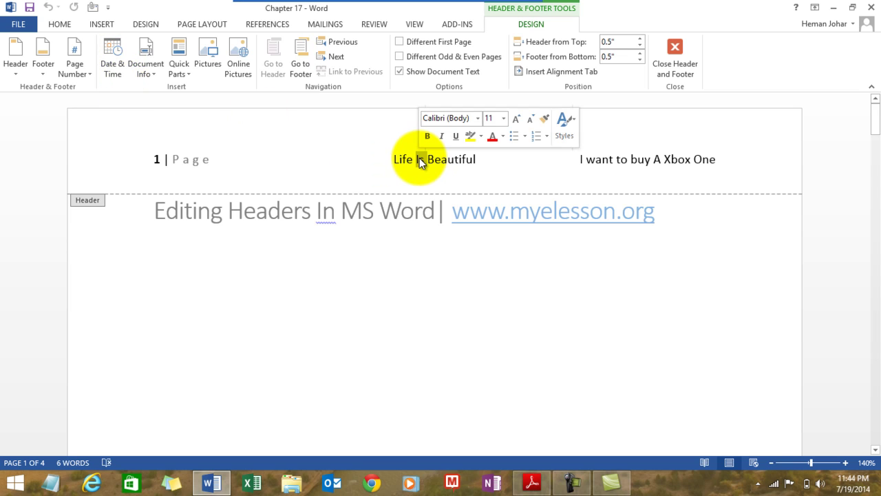
pyautogui.doubleClick(448, 160)
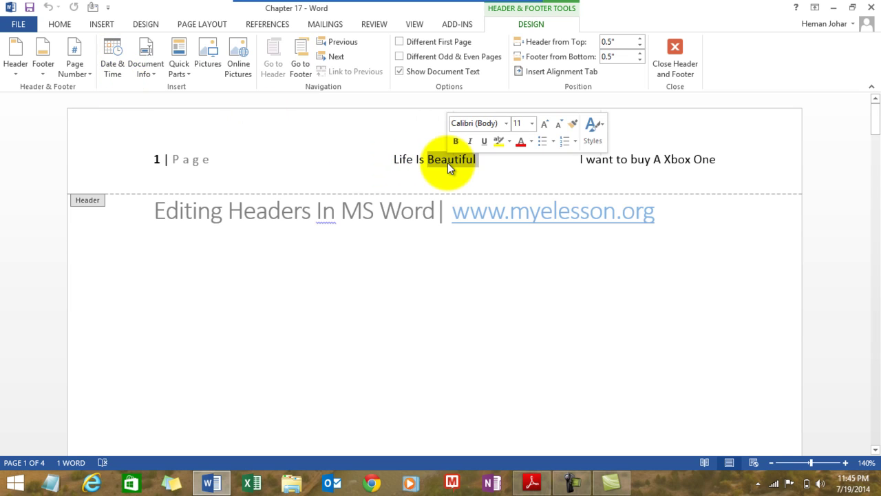
pyautogui.press('Left')
pyautogui.press('Left')
pyautogui.press('Left')
pyautogui.press('Left')
pyautogui.press('Left')
pyautogui.press('Left')
pyautogui.press('Left')
pyautogui.press('Left')
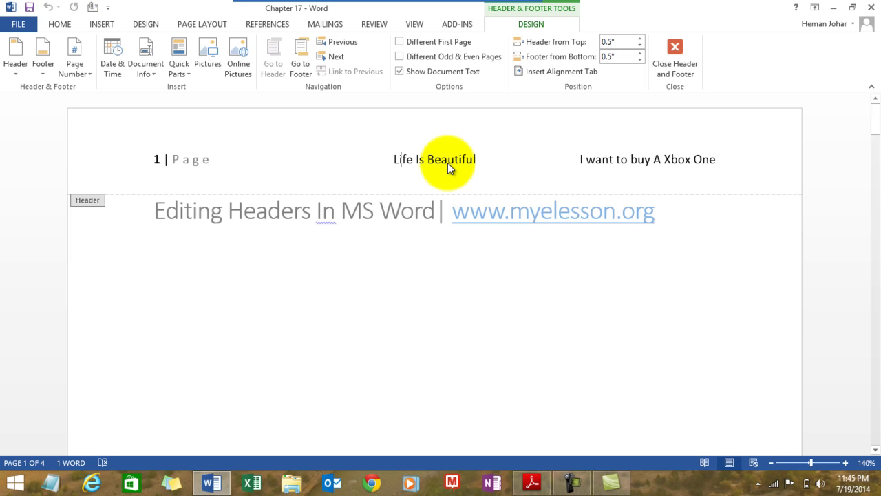
pyautogui.press('Left')
pyautogui.hotkey('shift', 'Right')
pyautogui.hotkey('shift', 'Right')
pyautogui.hotkey('shift', 'Right')
pyautogui.hotkey('shift', 'Right')
pyautogui.hotkey('shift', 'Right')
pyautogui.hotkey('shift', 'Right')
pyautogui.hotkey('shift', 'Right')
pyautogui.hotkey('shift', 'Right')
pyautogui.hotkey('shift', 'Right')
pyautogui.hotkey('shift', 'Right')
pyautogui.hotkey('shift', 'Right')
pyautogui.hotkey('shift', 'Right')
pyautogui.hotkey('shift', 'Right')
pyautogui.hotkey('shift', 'Right')
pyautogui.hotkey('shift', 'Right')
pyautogui.hotkey('shift', 'Right')
pyautogui.hotkey('shift', 'Right')
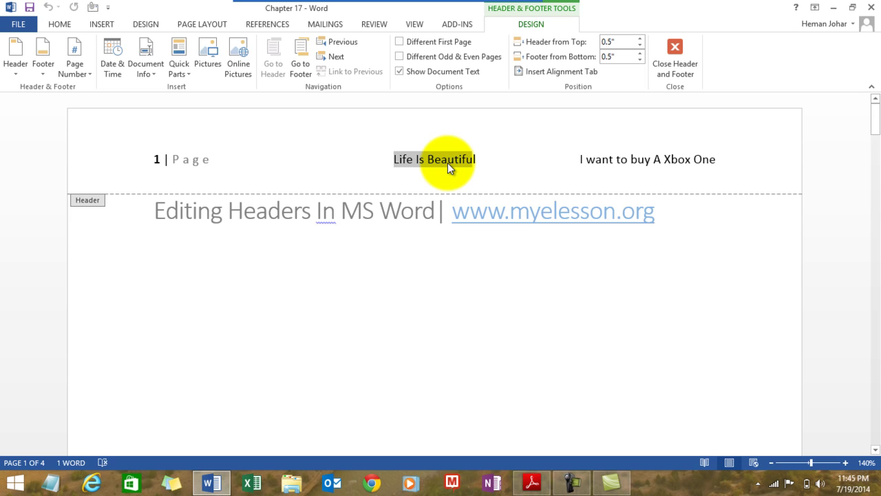
pyautogui.click(114, 66)
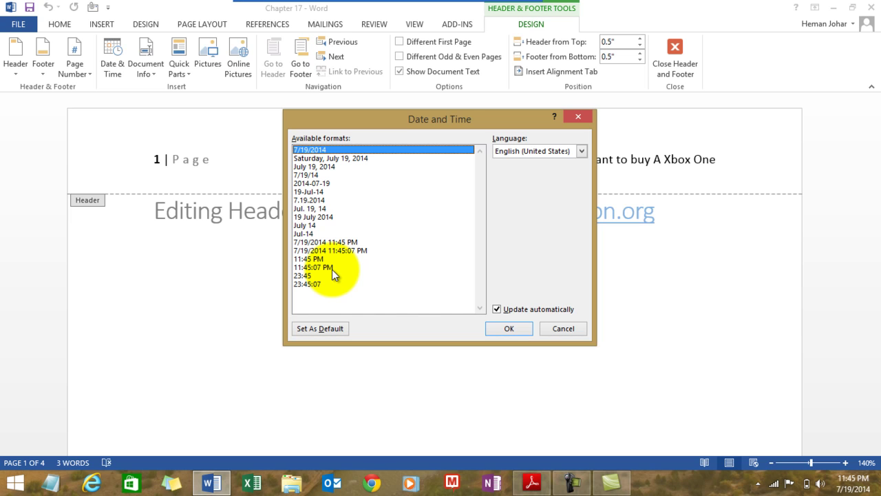
pyautogui.click(497, 309)
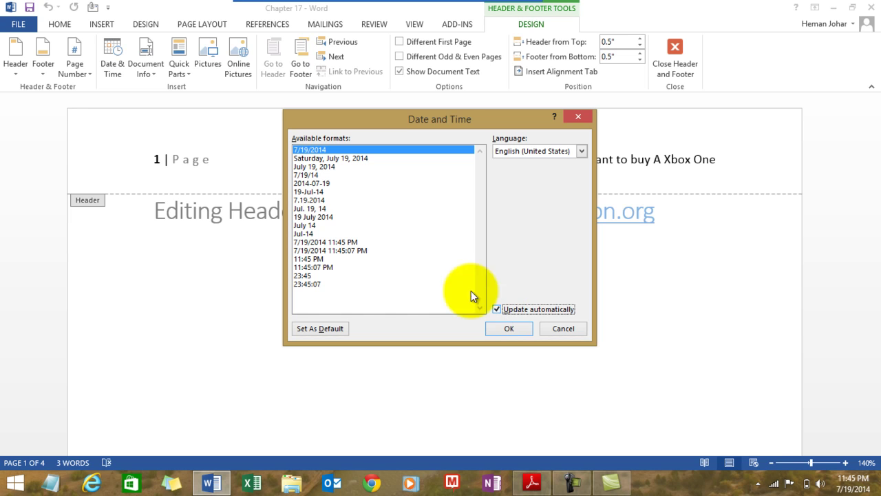
pyautogui.click(337, 242)
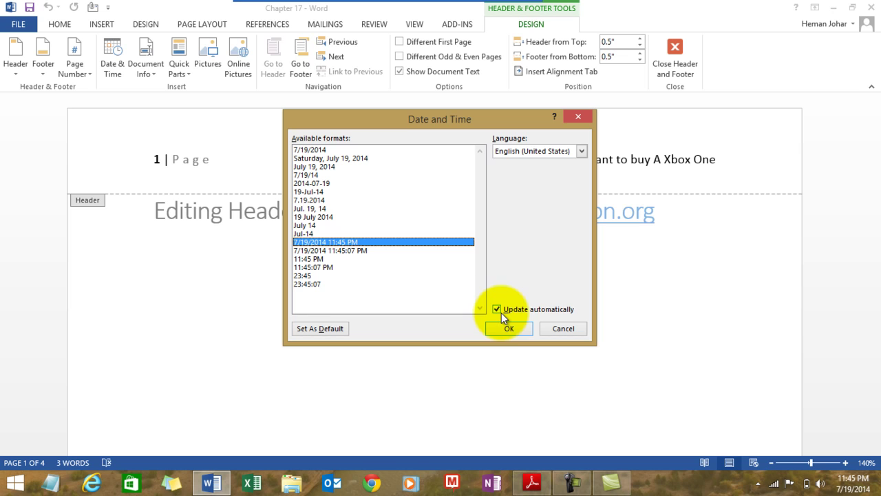
pyautogui.click(507, 328)
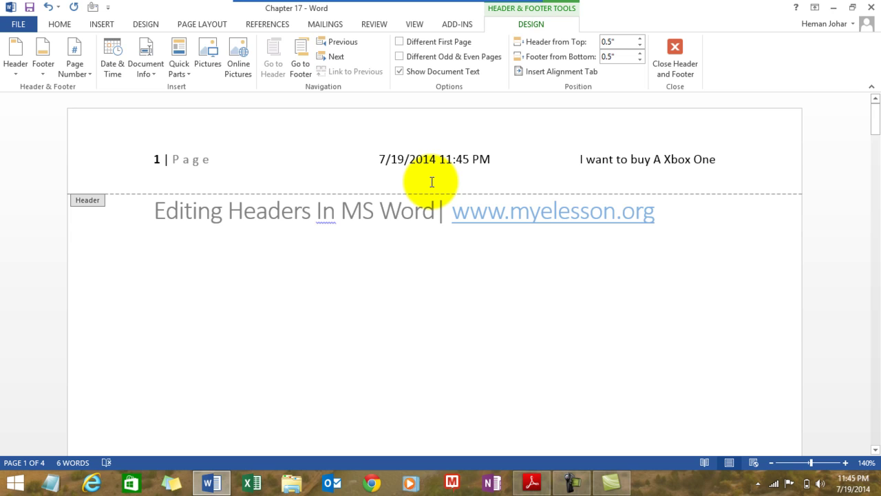
pyautogui.hotkey('ctrl', 'z')
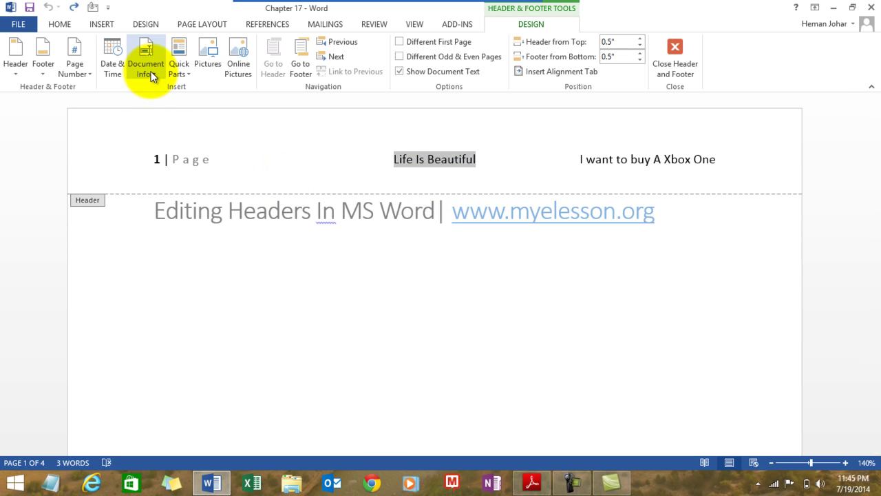
# Step: Try replacing the selected middle header text with the document's Author property, and undo the insertion
pyautogui.click(152, 76)
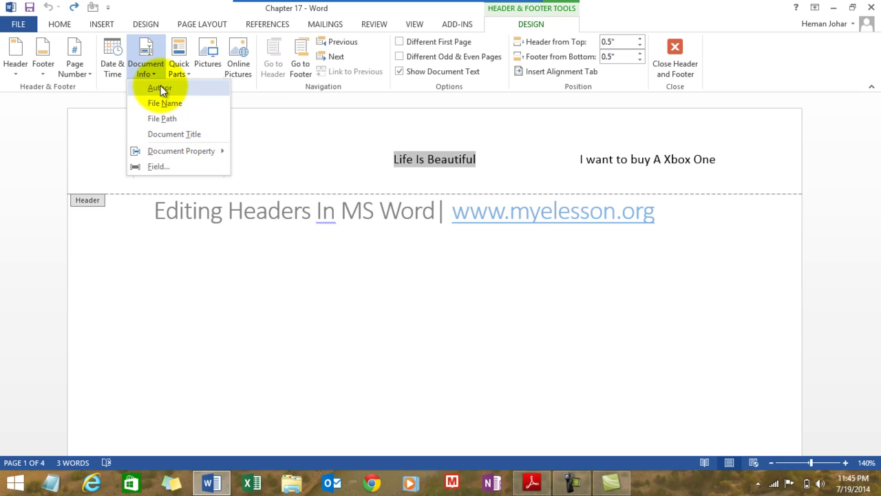
pyautogui.press('Escape')
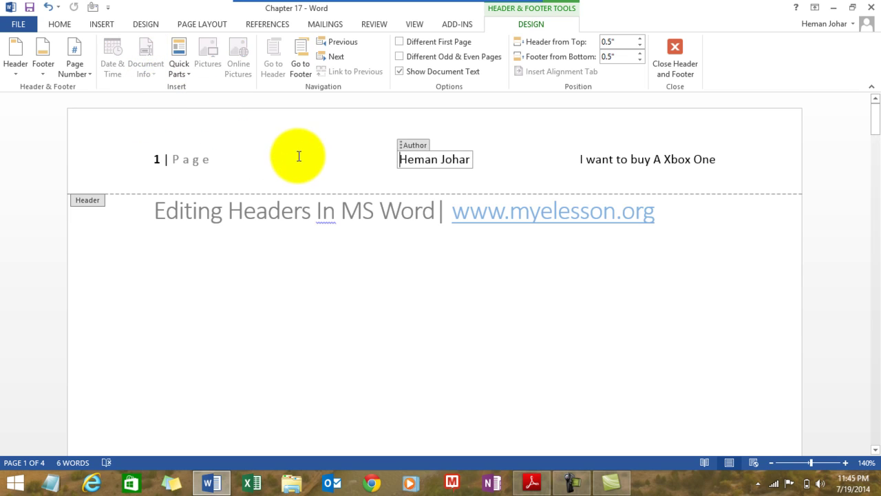
pyautogui.hotkey('ctrl', 'z')
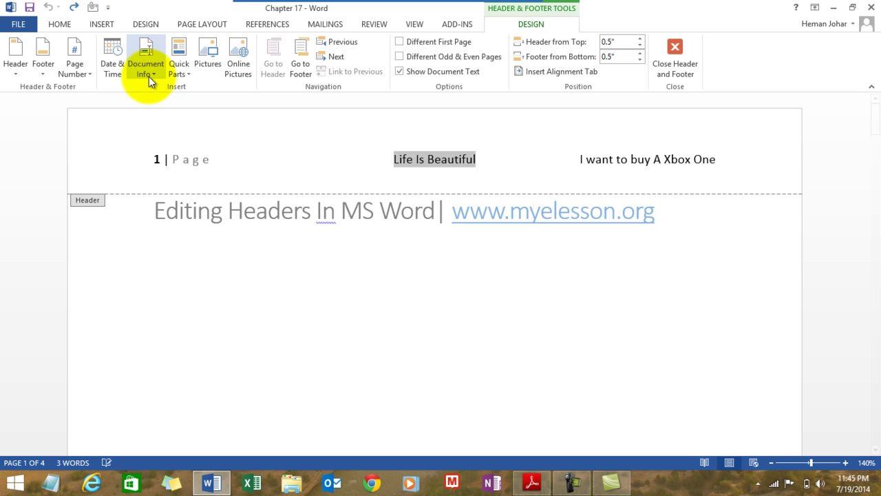
# Step: Try replacing the selected middle header text with the document's File Name information, and undo the insertion
pyautogui.click(148, 76)
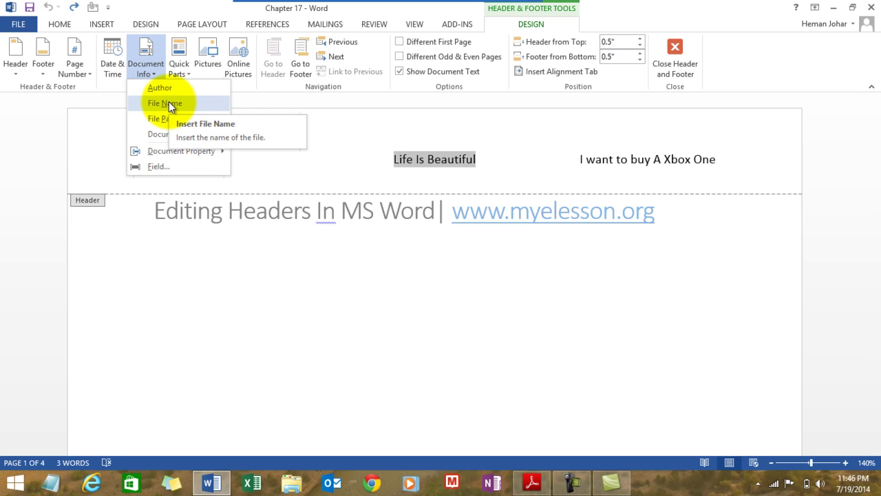
pyautogui.click(168, 102)
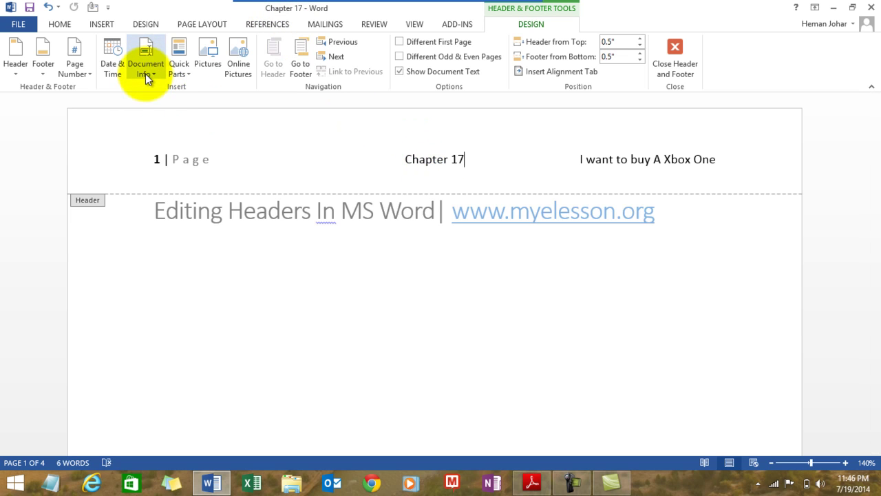
pyautogui.hotkey('ctrl', 'z')
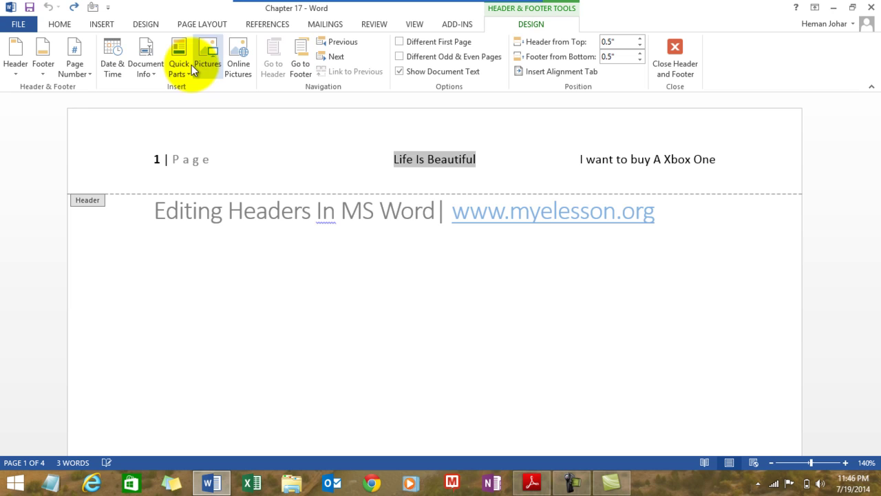
# Step: Examine the AutoText entries and browse the Pictures folder for header images without inserting anything
pyautogui.click(186, 70)
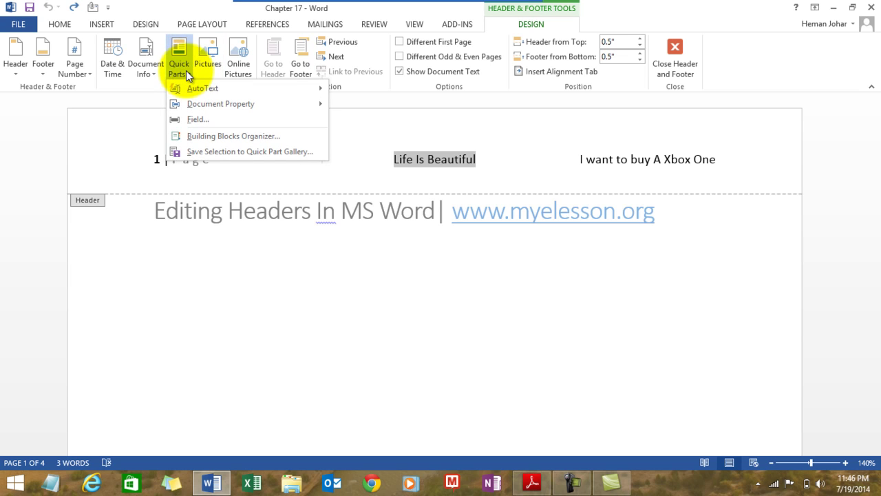
pyautogui.moveTo(196, 85)
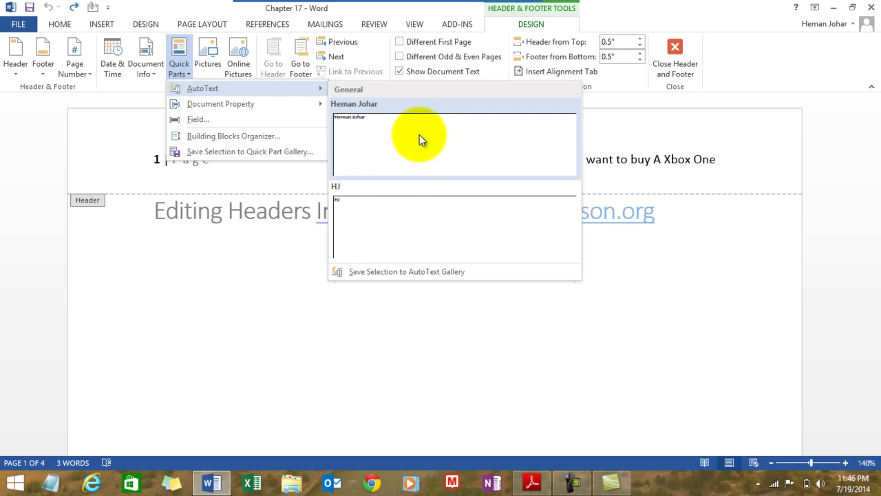
pyautogui.click(209, 62)
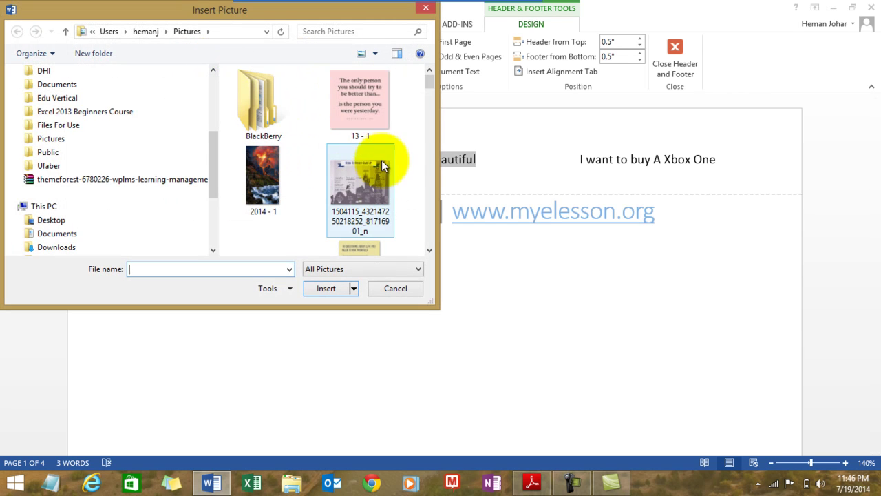
pyautogui.moveTo(429, 89); pyautogui.dragTo(429, 147)
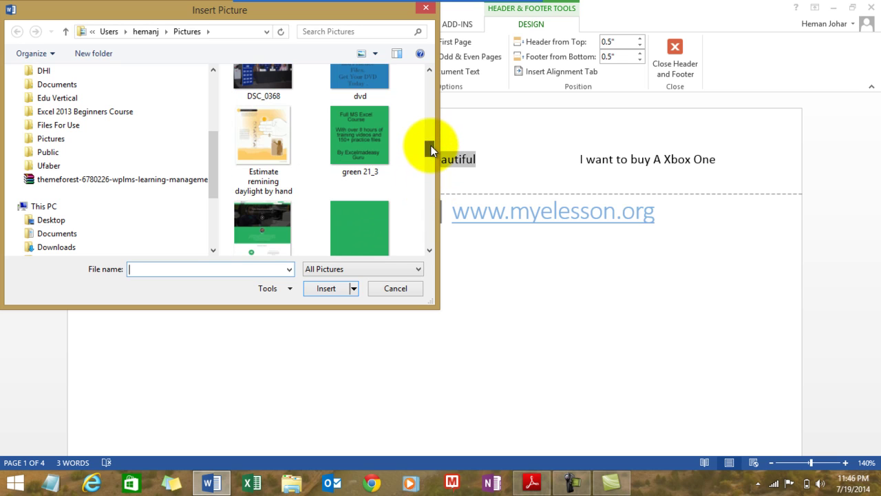
pyautogui.click(426, 8)
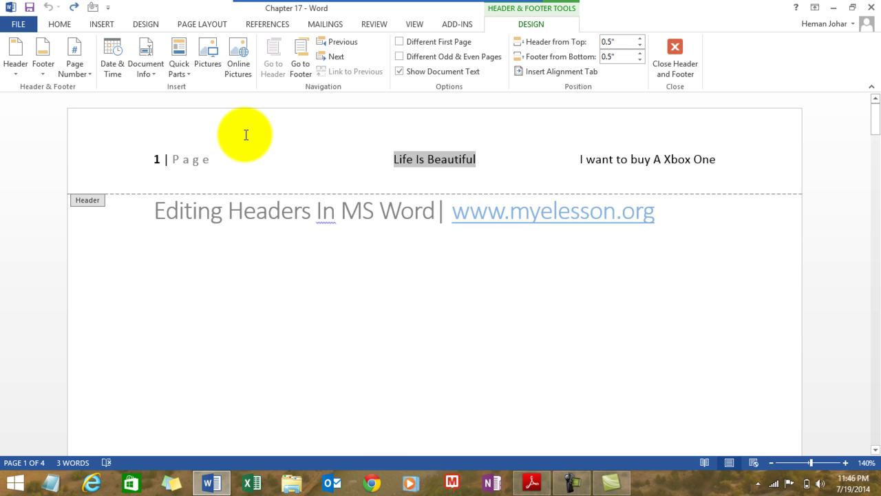
# Step: Switch from the header to the page footer and return to the header
pyautogui.click(303, 51)
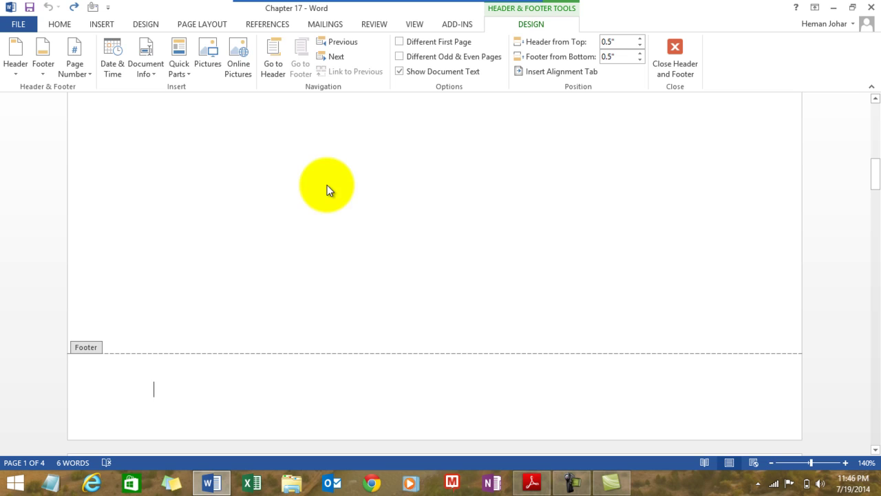
pyautogui.click(271, 57)
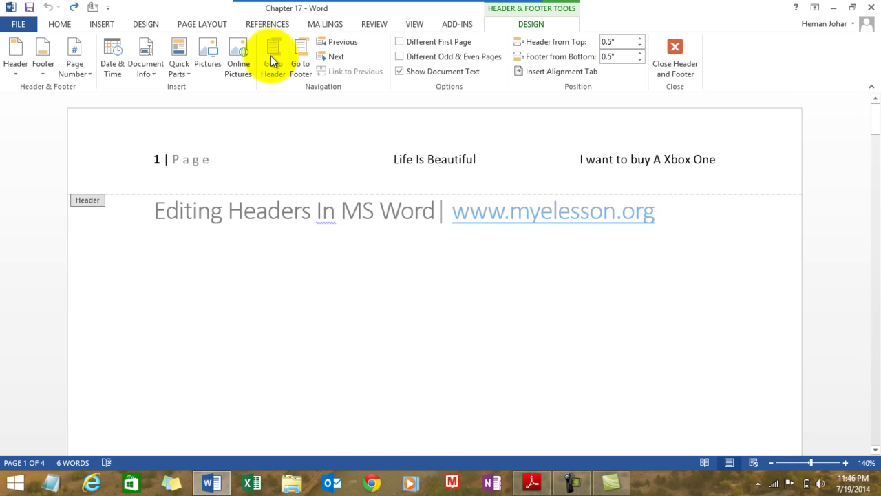